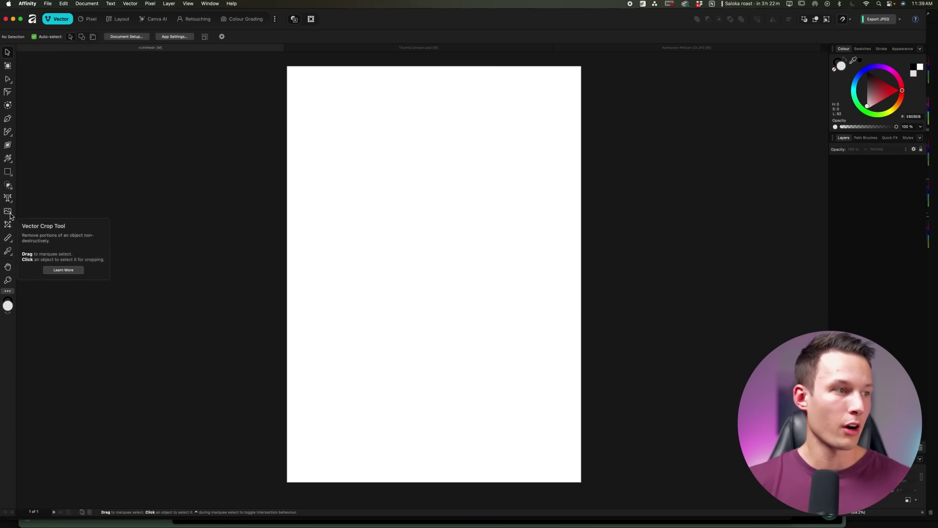
Step: Draw a large light grey circle mid-page with the Ellipse tool and zoom in on it
{"action": "left_click", "coordinate": [8, 172]}
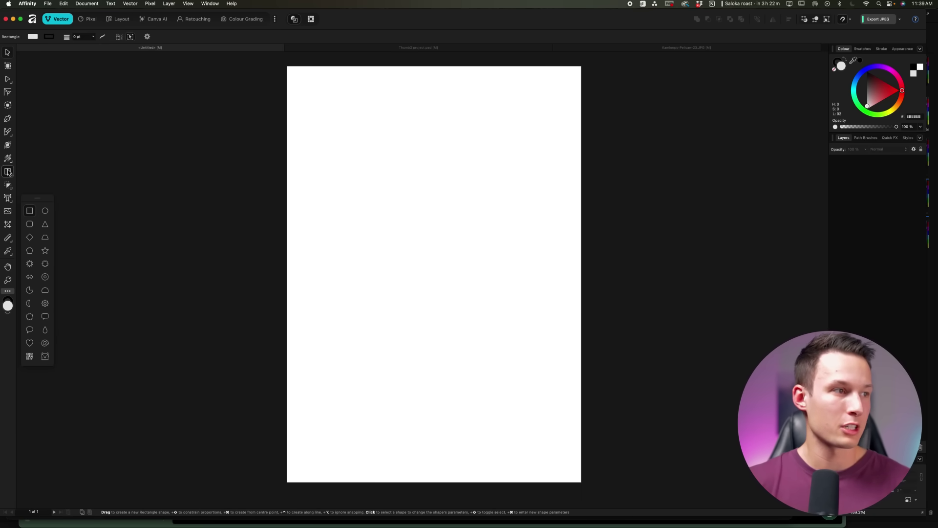
{"action": "left_click", "coordinate": [45, 212]}
{"action": "left_click_drag", "start_coordinate": [367, 186], "coordinate": [508, 334]}
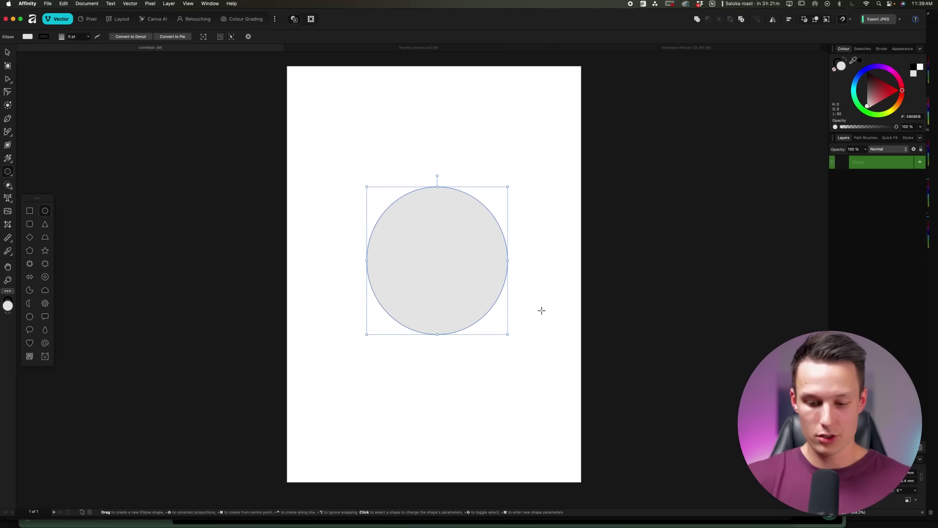
{"action": "key", "text": "v"}
{"action": "key", "text": "super+2"}
{"action": "key", "text": "super+equal"}
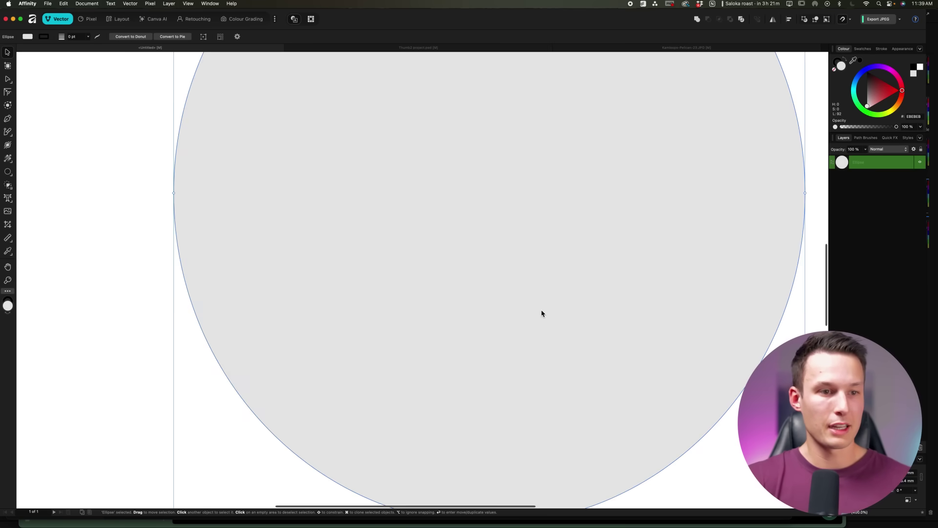
{"action": "scroll", "coordinate": [541, 313], "scroll_direction": "right", "scroll_amount": 3}
{"action": "key", "text": "super+equal"}
{"action": "scroll", "coordinate": [542, 314], "scroll_direction": "right", "scroll_amount": 4}
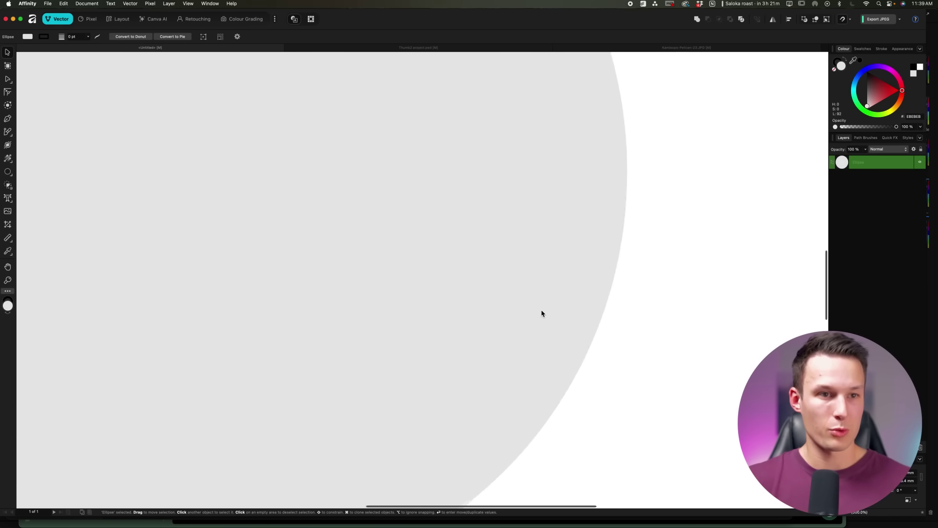
{"action": "key", "text": "b"}
{"action": "scroll", "coordinate": [613, 220], "scroll_direction": "left", "scroll_amount": 1}
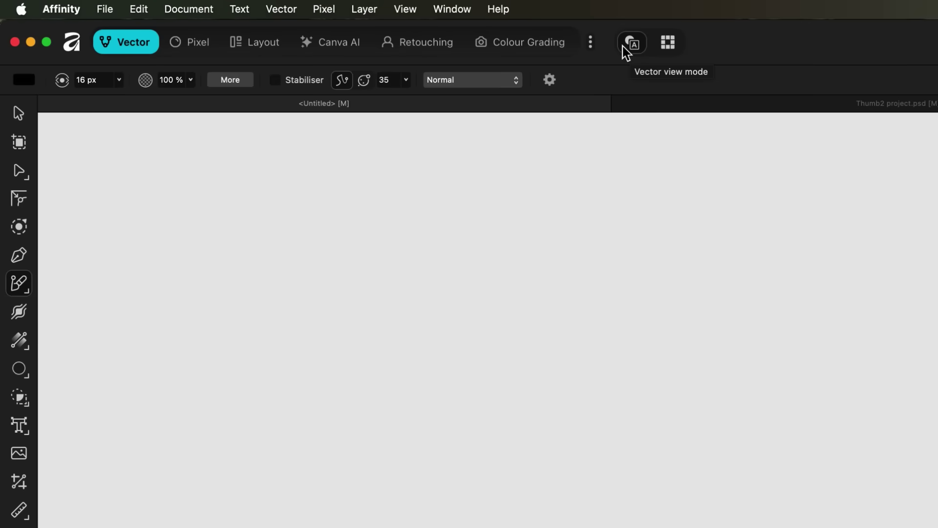
Step: Switch to pixel view, then visit the Pixel, Layout, Canva AI, Retouching and Colour Grading studios
{"action": "left_click", "coordinate": [670, 48]}
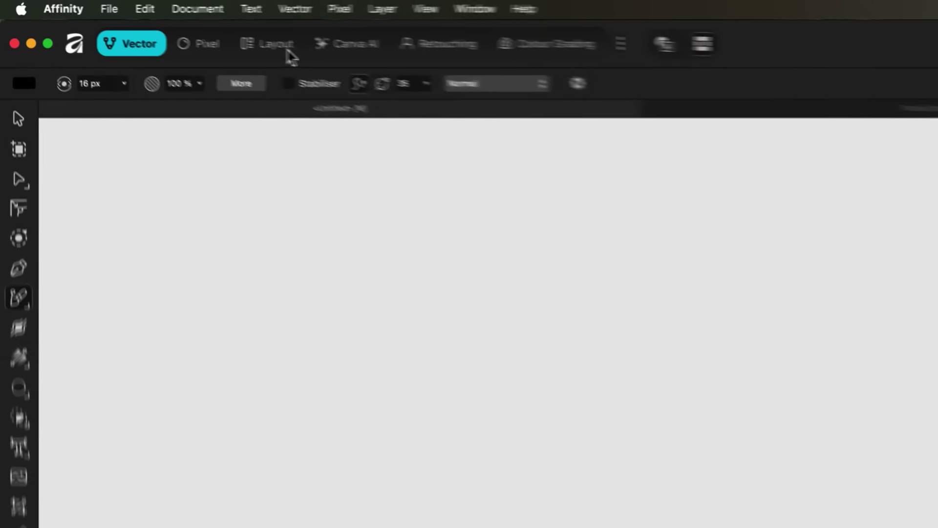
{"action": "key", "text": "super+2"}
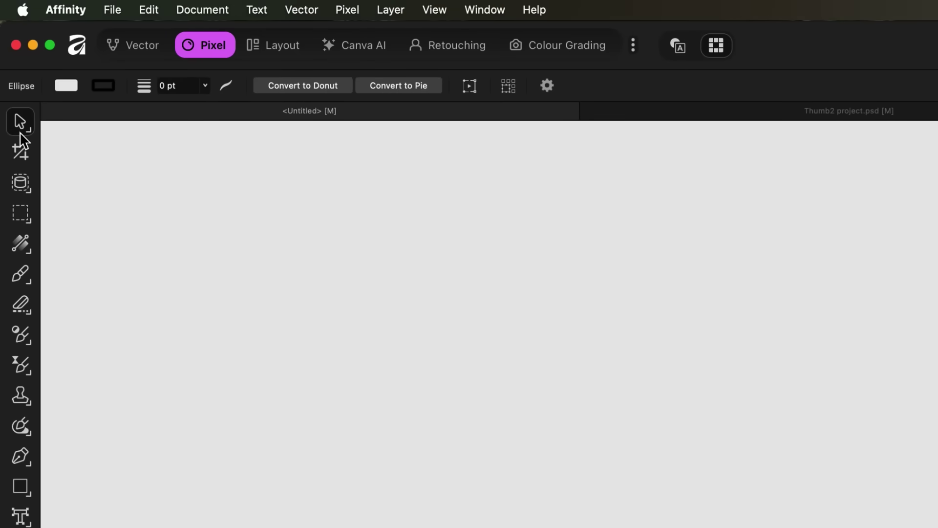
{"action": "left_click", "coordinate": [273, 49]}
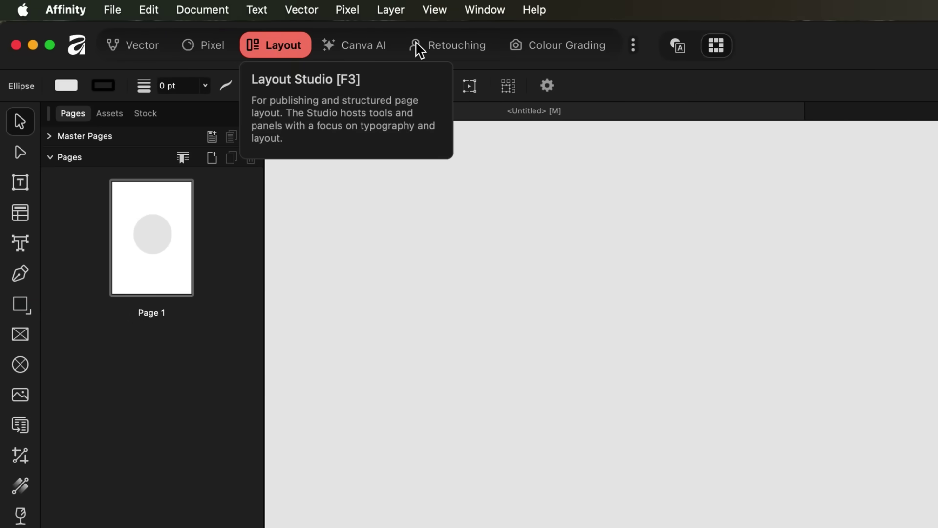
{"action": "left_click", "coordinate": [374, 53]}
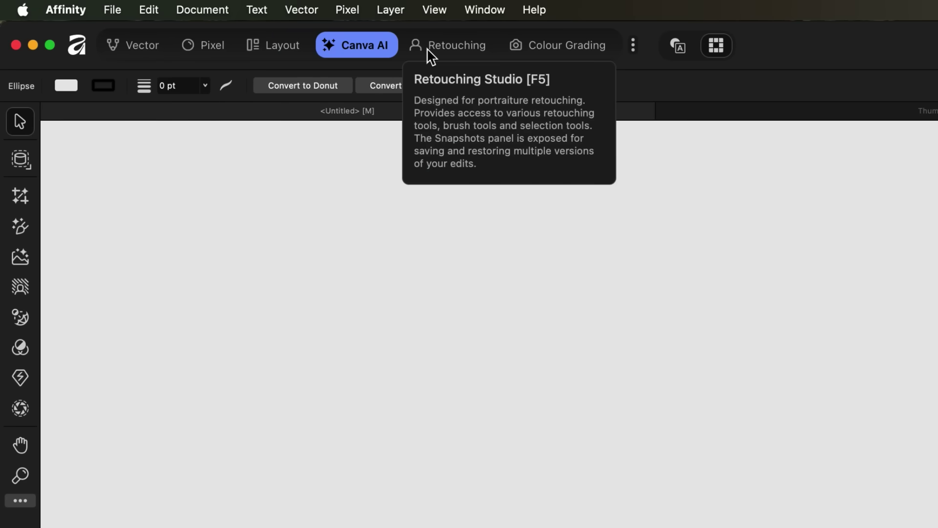
{"action": "left_click", "coordinate": [443, 58]}
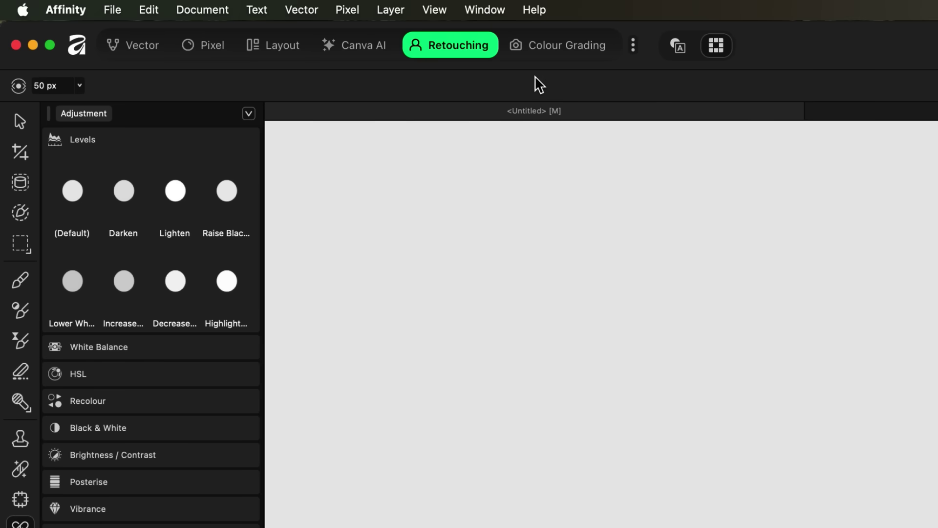
{"action": "left_click", "coordinate": [541, 51]}
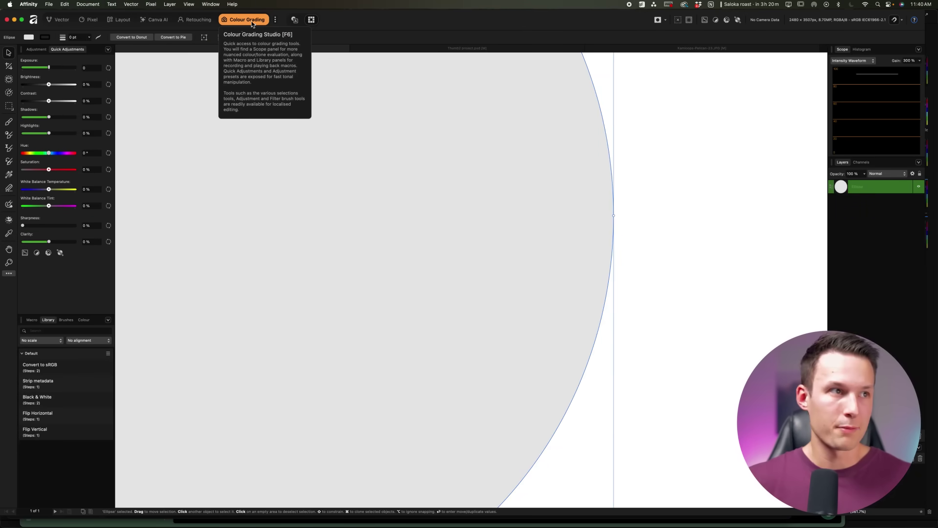
Step: Create a custom studio from the studio list, then switch to the Thumb2 project.psd document
{"action": "left_click", "coordinate": [276, 20]}
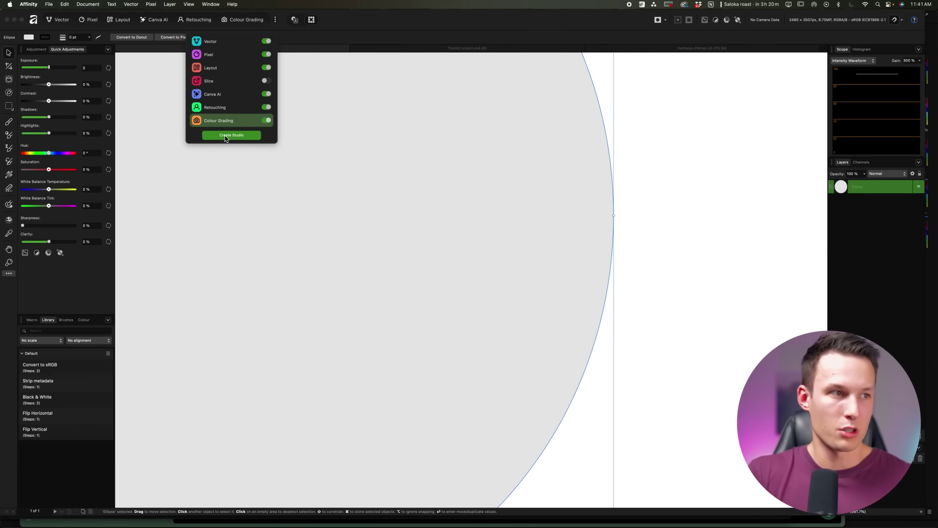
{"action": "left_click", "coordinate": [225, 137]}
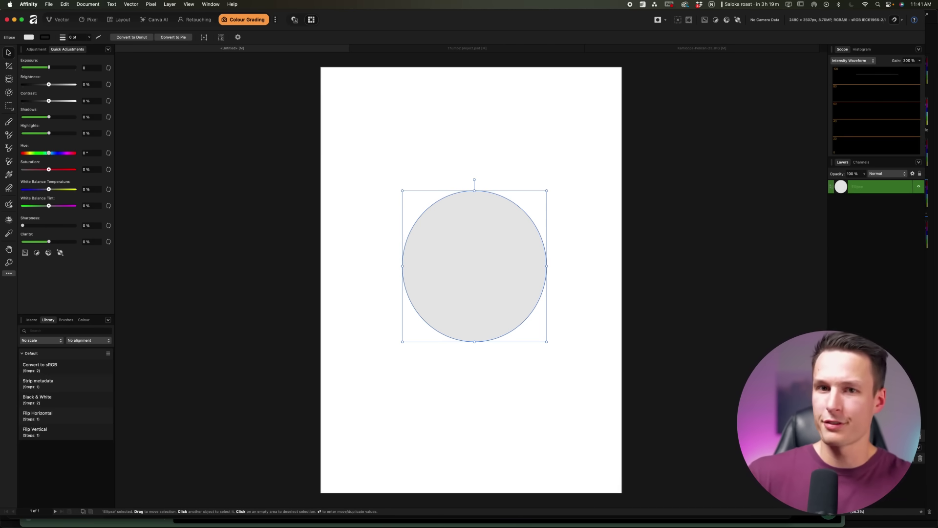
{"action": "left_click", "coordinate": [481, 50]}
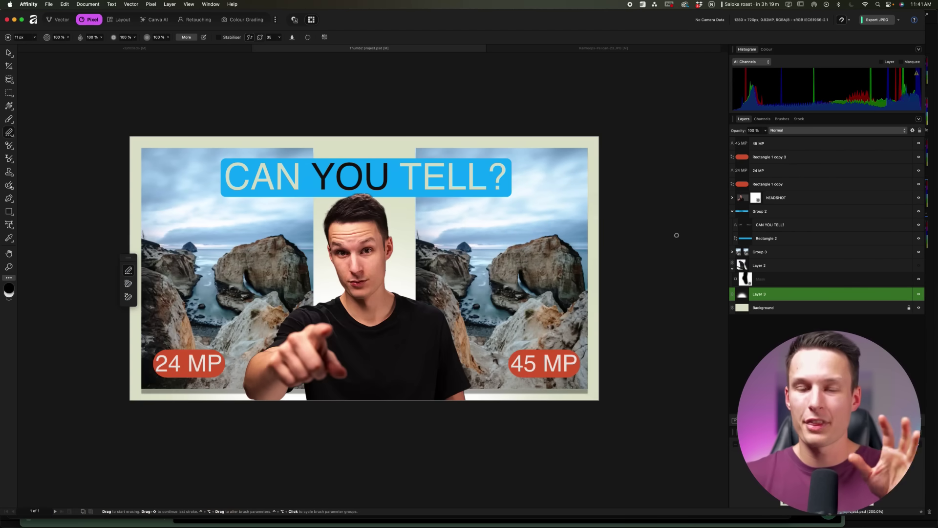
Step: Widen the red background shape behind the 24 MP label
{"action": "left_click", "coordinate": [821, 189]}
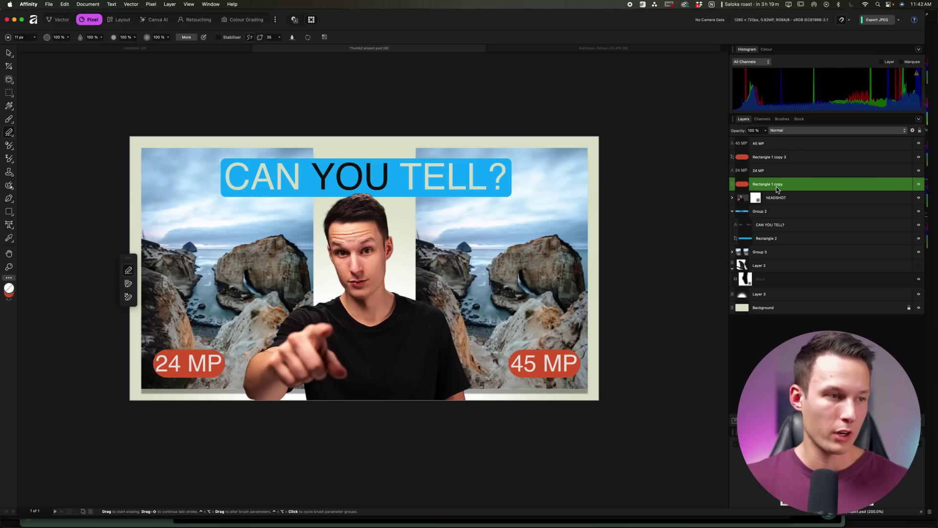
{"action": "key", "text": "v"}
{"action": "left_click_drag", "start_coordinate": [228, 365], "coordinate": [234, 364]}
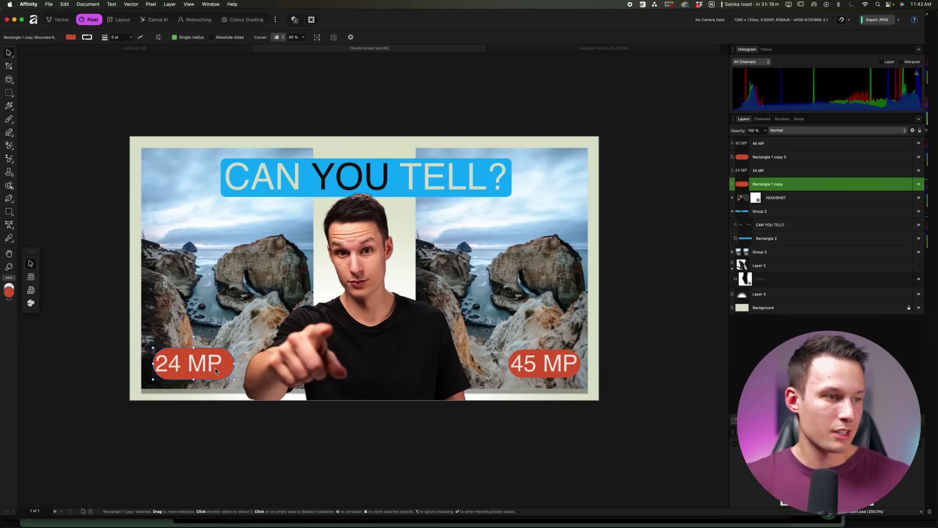
{"action": "left_click_drag", "start_coordinate": [148, 365], "coordinate": [149, 366]}
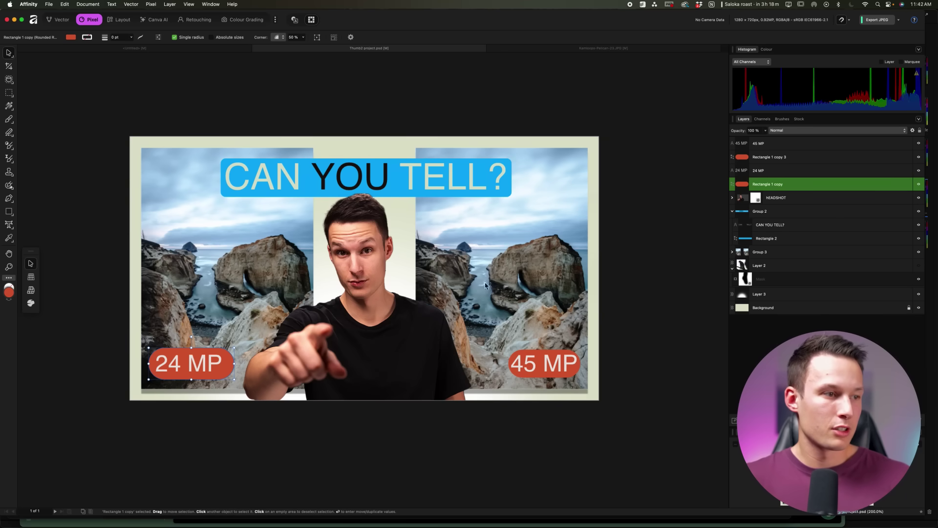
{"action": "left_click", "coordinate": [765, 145]}
{"action": "left_click", "coordinate": [769, 158]}
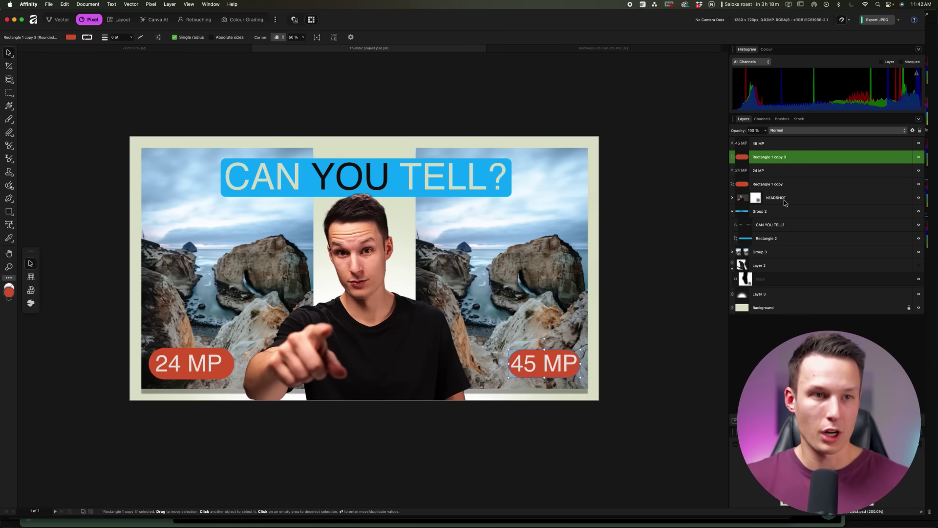
Step: Give the copied rock photo in Group 3 a thin white Outline effect of about 8 px
{"action": "left_click", "coordinate": [762, 251]}
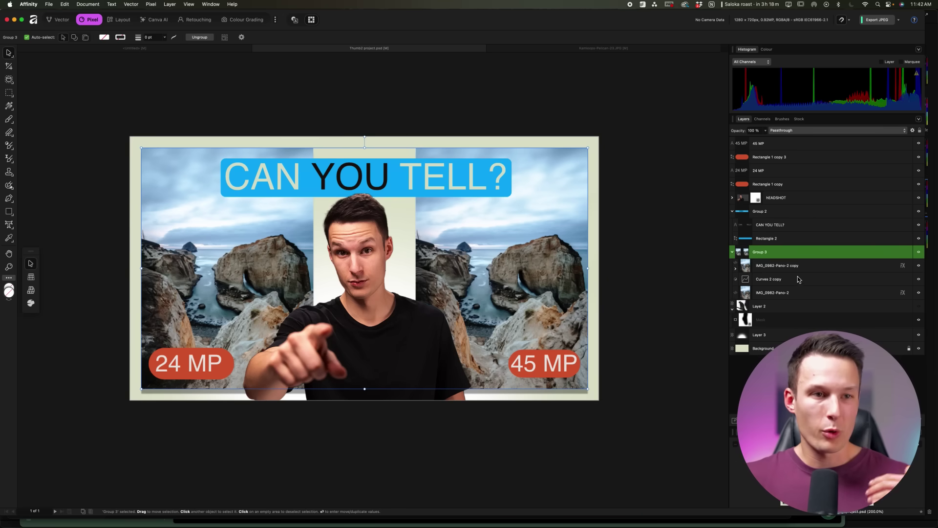
{"action": "left_click", "coordinate": [799, 279]}
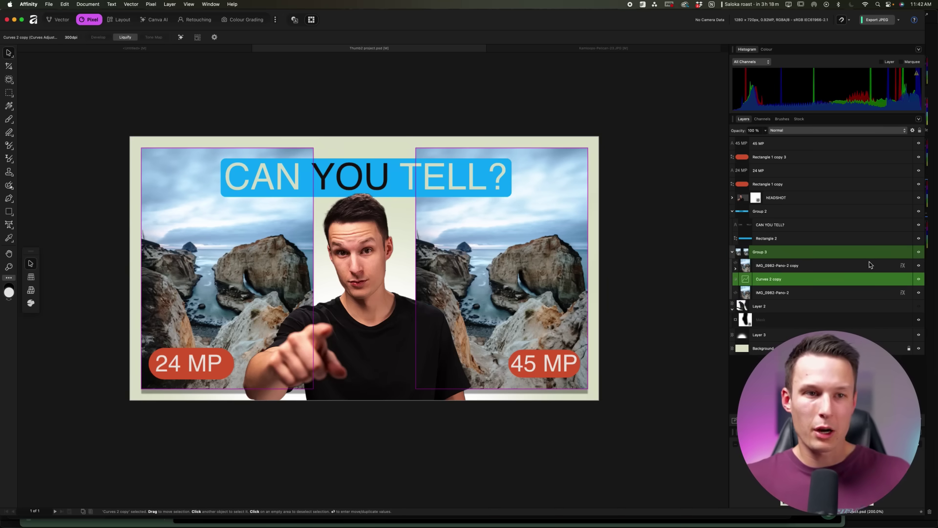
{"action": "left_click", "coordinate": [903, 266]}
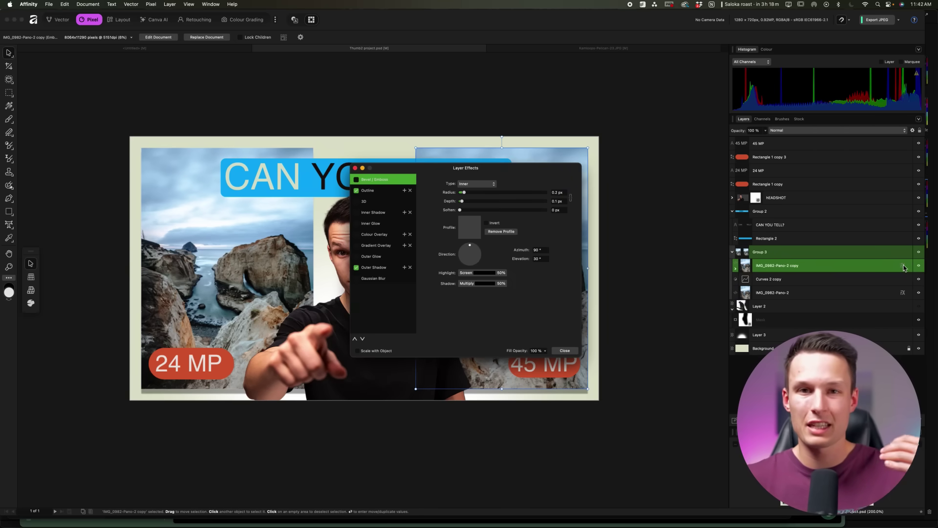
{"action": "left_click_drag", "start_coordinate": [418, 171], "coordinate": [527, 232]}
{"action": "left_click", "coordinate": [494, 254]}
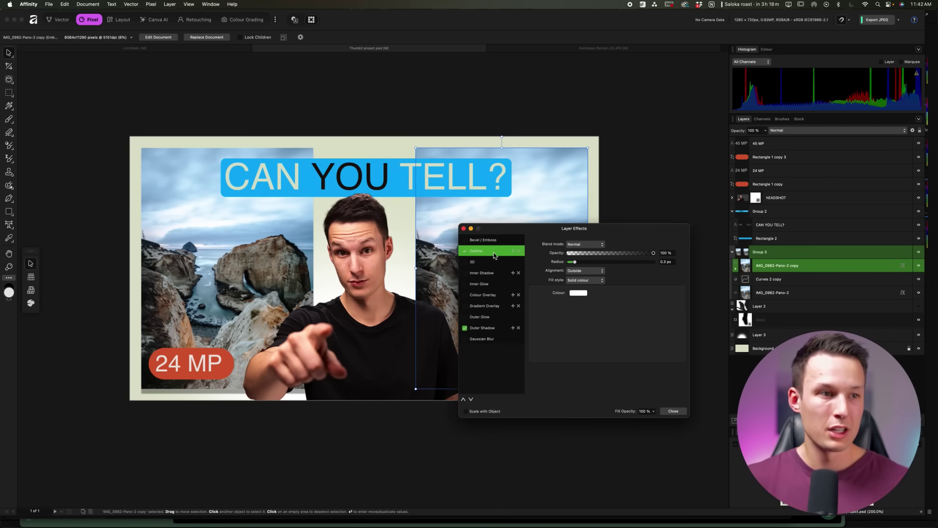
{"action": "left_click_drag", "start_coordinate": [575, 262], "coordinate": [608, 263]}
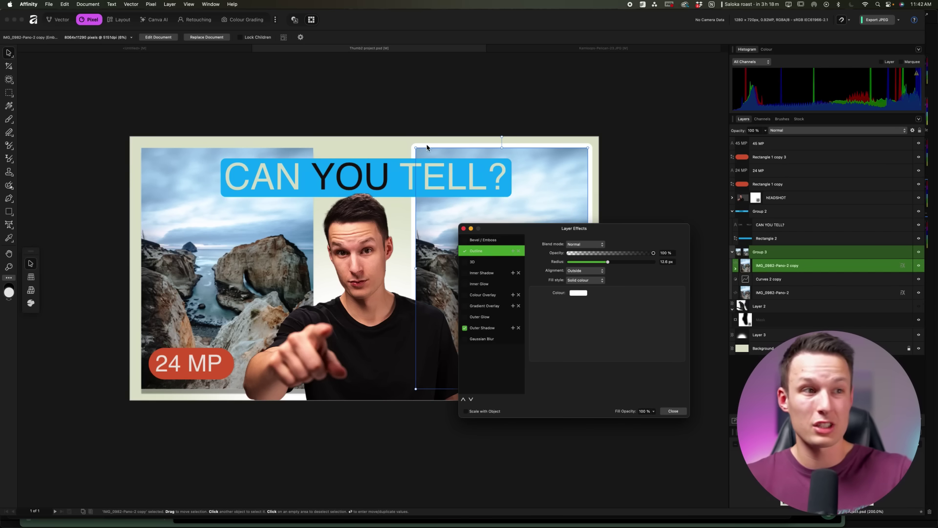
{"action": "left_click_drag", "start_coordinate": [577, 232], "coordinate": [612, 369]}
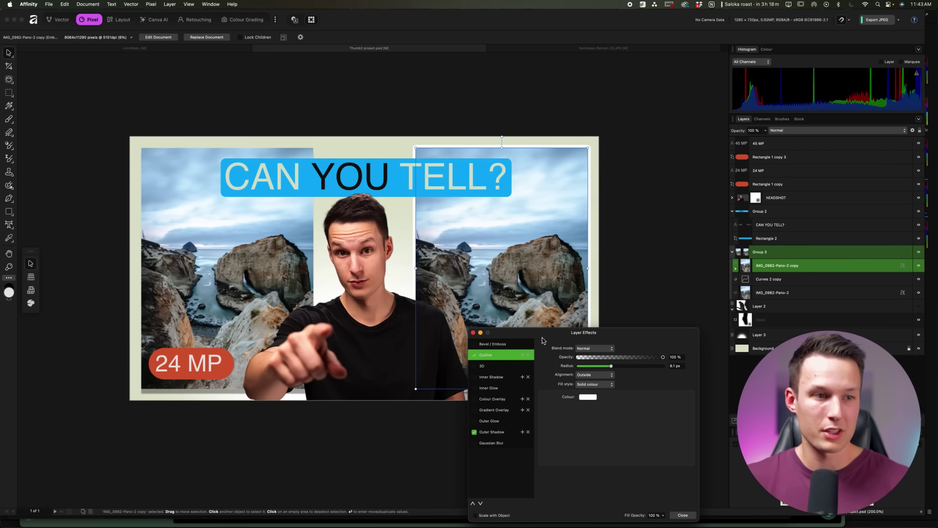
{"action": "left_click_drag", "start_coordinate": [550, 336], "coordinate": [541, 246]}
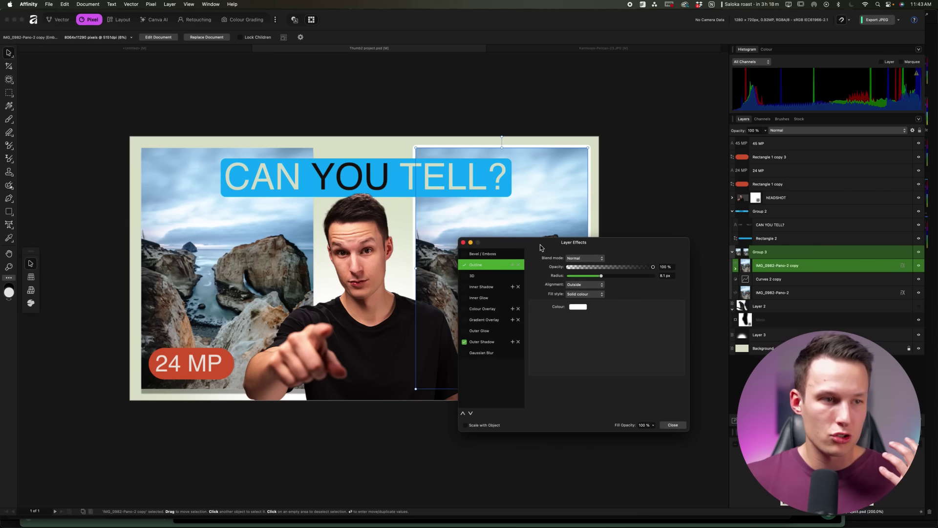
{"action": "left_click", "coordinate": [674, 426]}
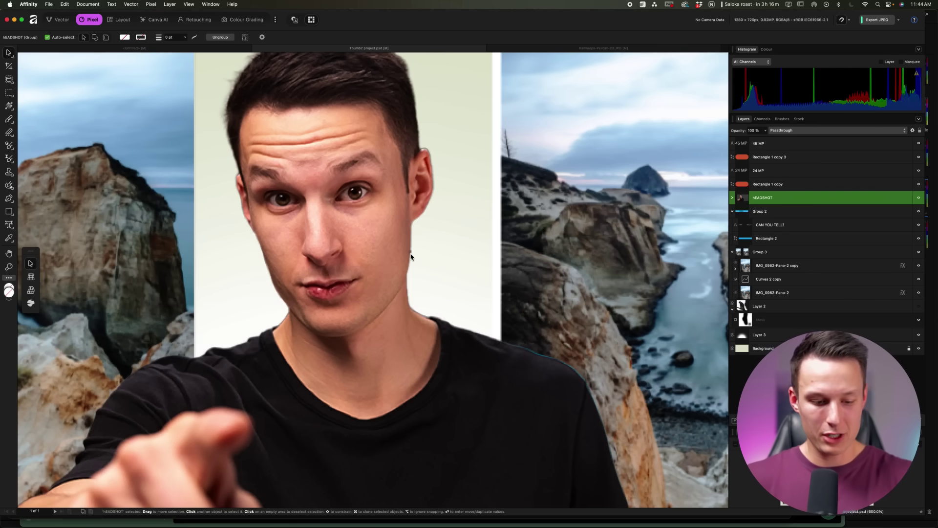
Step: Erase around the HEADSHOT edges to create a mask, then switch to Kamloops-Pelican-23.JPG
{"action": "key", "text": "e"}
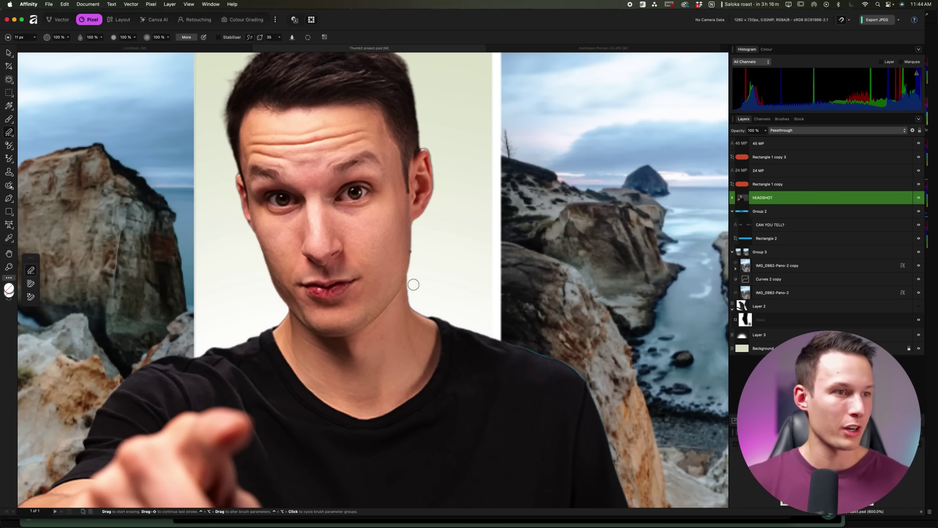
{"action": "left_click", "coordinate": [416, 253]}
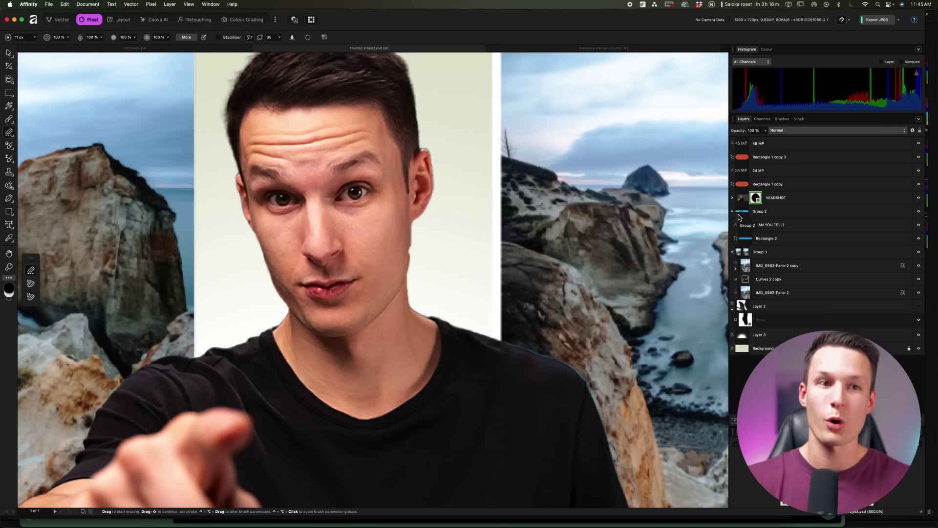
{"action": "left_click", "coordinate": [622, 51]}
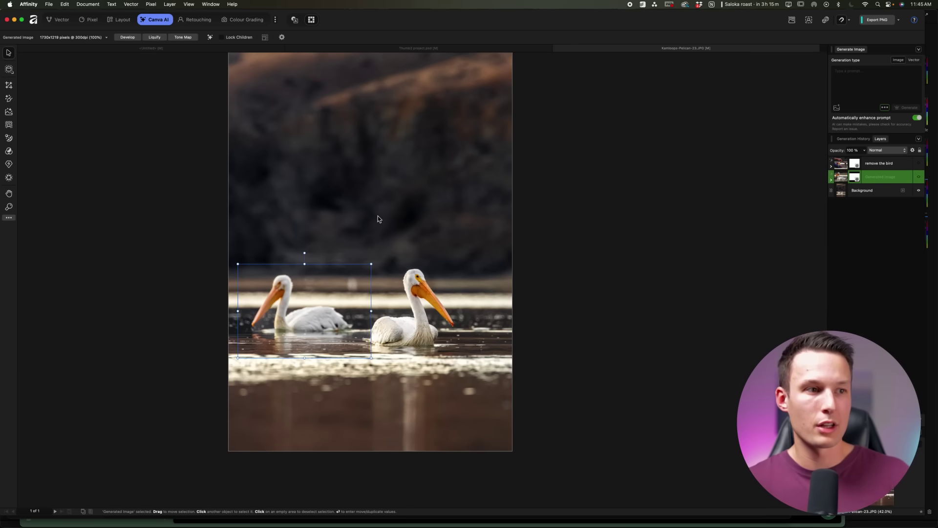
Step: Select the pelican photo's Background layer and launch the Generative Fill tool
{"action": "scroll", "coordinate": [378, 218], "scroll_direction": "up", "scroll_amount": 3}
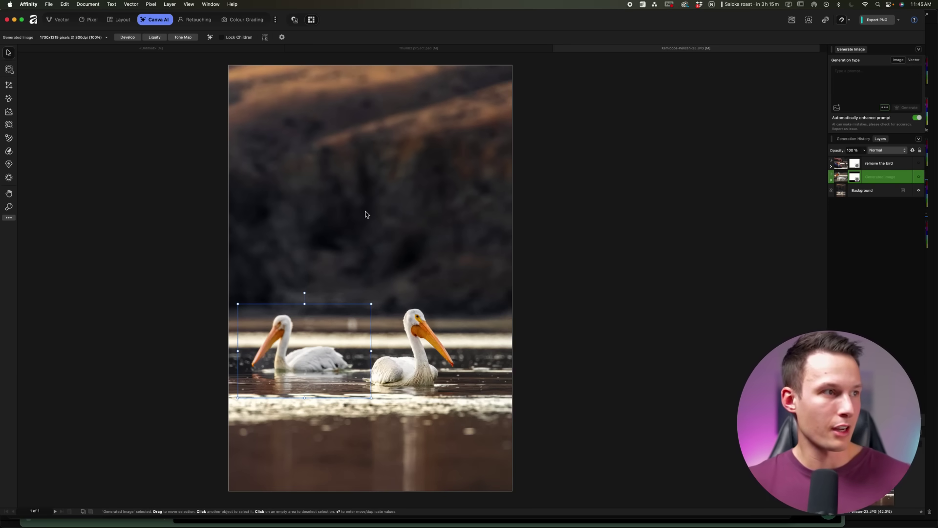
{"action": "left_click", "coordinate": [870, 192]}
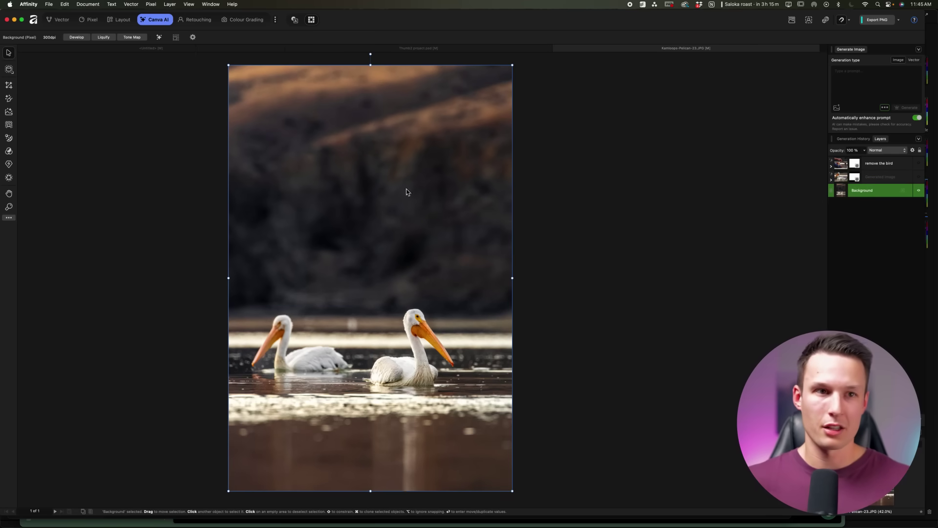
{"action": "left_click", "coordinate": [9, 99]}
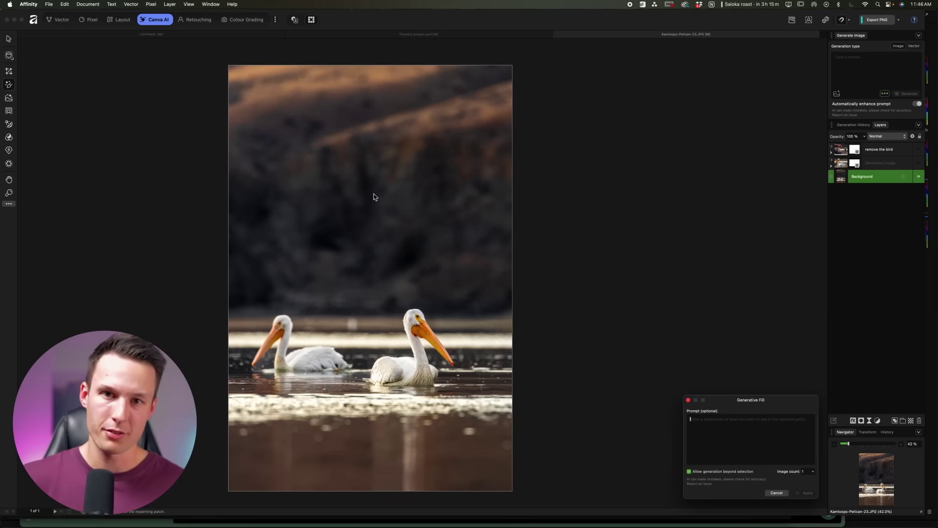
Step: Lasso the left pelican in Generative Fill, then close it without applying and deselect
{"action": "mouse_move", "coordinate": [386, 186]}
{"action": "left_mouse_down"}
{"action": "mouse_move", "coordinate": [335, 188]}
{"action": "mouse_move", "coordinate": [303, 224]}
{"action": "mouse_move", "coordinate": [426, 304]}
{"action": "mouse_move", "coordinate": [485, 173]}
{"action": "mouse_move", "coordinate": [395, 101]}
{"action": "mouse_move", "coordinate": [339, 122]}
{"action": "mouse_move", "coordinate": [417, 185]}
{"action": "mouse_move", "coordinate": [442, 237]}
{"action": "mouse_move", "coordinate": [353, 148]}
{"action": "mouse_move", "coordinate": [322, 155]}
{"action": "mouse_move", "coordinate": [316, 181]}
{"action": "mouse_move", "coordinate": [404, 226]}
{"action": "mouse_move", "coordinate": [389, 253]}
{"action": "mouse_move", "coordinate": [352, 188]}
{"action": "left_mouse_up"}
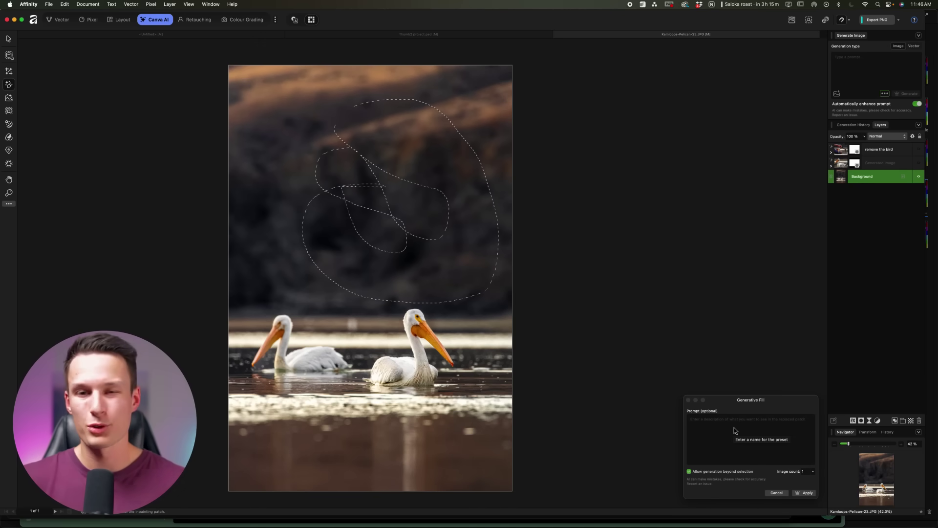
{"action": "left_click", "coordinate": [777, 493]}
{"action": "left_click", "coordinate": [8, 99]}
{"action": "mouse_move", "coordinate": [266, 307]}
{"action": "left_mouse_down"}
{"action": "mouse_move", "coordinate": [236, 352]}
{"action": "mouse_move", "coordinate": [244, 379]}
{"action": "mouse_move", "coordinate": [271, 387]}
{"action": "mouse_move", "coordinate": [361, 371]}
{"action": "mouse_move", "coordinate": [367, 358]}
{"action": "mouse_move", "coordinate": [335, 301]}
{"action": "left_mouse_up"}
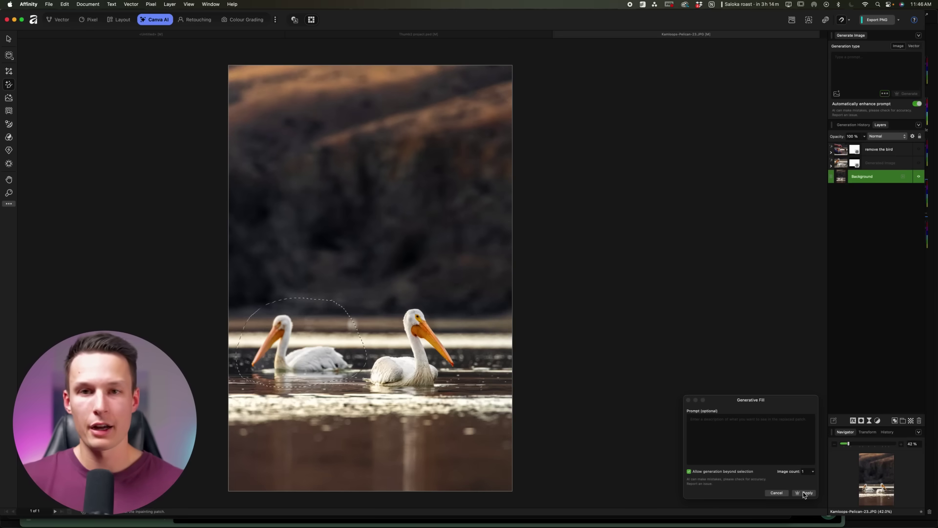
{"action": "left_click", "coordinate": [740, 418]}
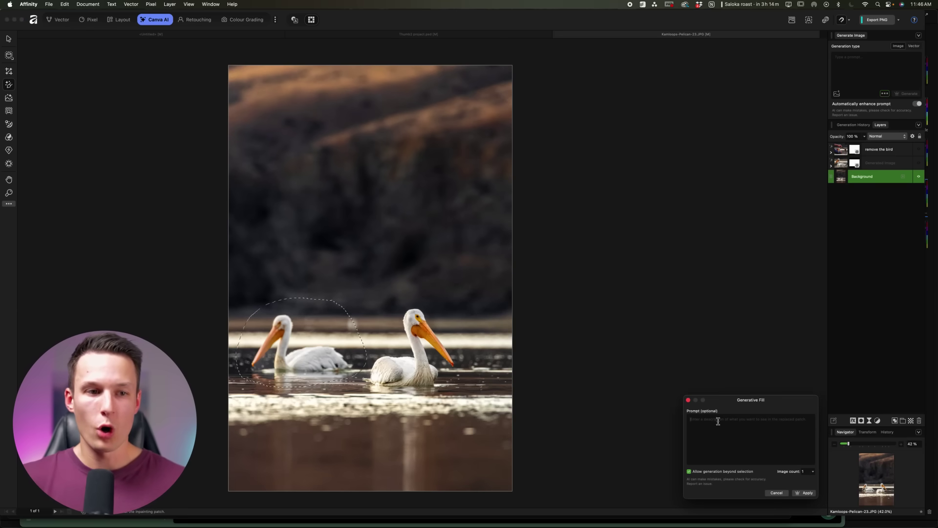
{"action": "left_click", "coordinate": [688, 400]}
{"action": "key", "text": "super+d"}
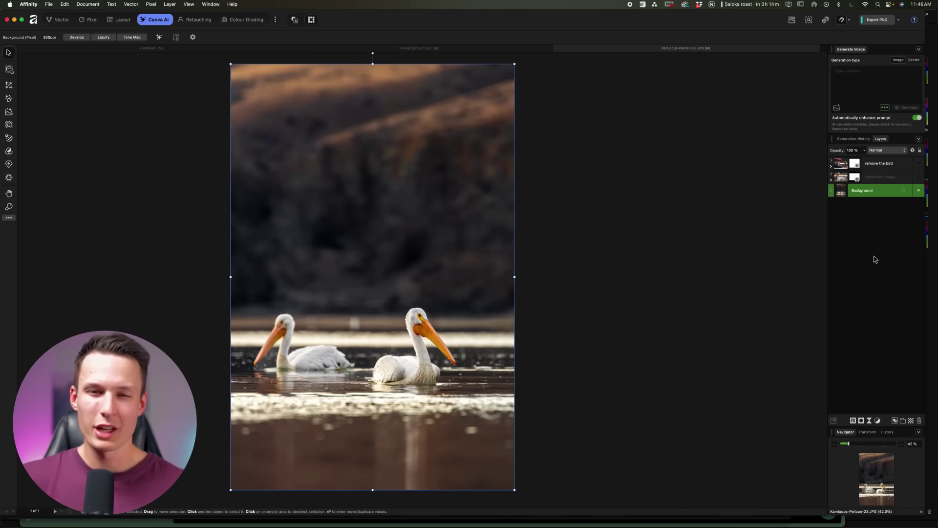
Step: Make the Generated image layer visible and select it
{"action": "left_click", "coordinate": [919, 178]}
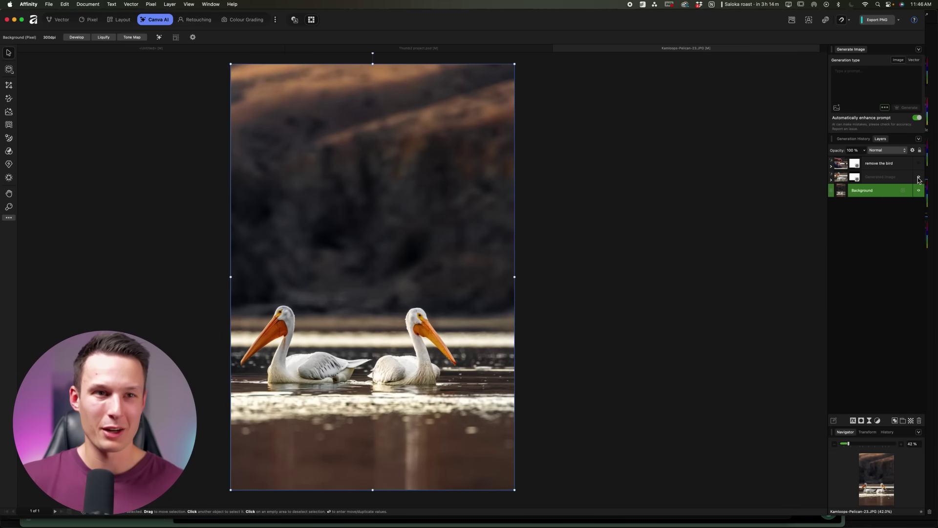
{"action": "left_click", "coordinate": [895, 178]}
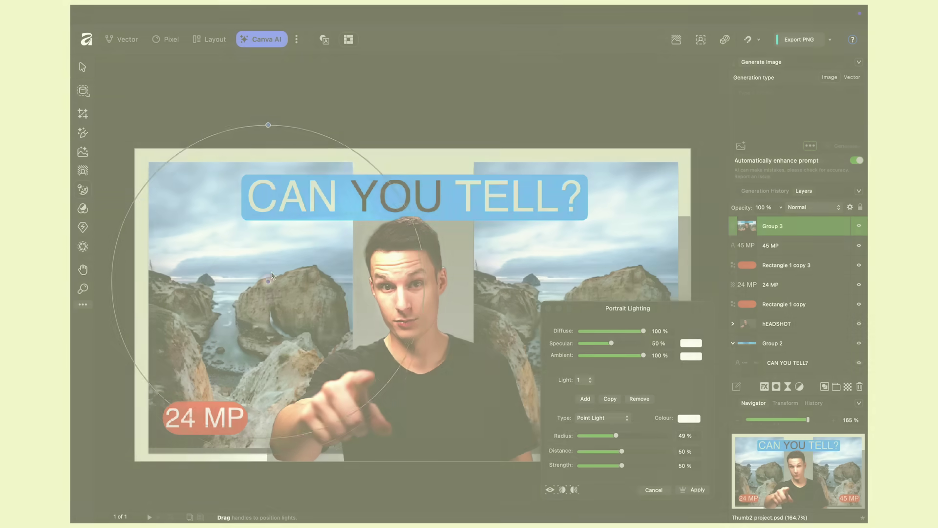
Step: Place two Portrait Lighting point lights with a wider radius, then preview Super Resolve at 215%
{"action": "left_click_drag", "start_coordinate": [268, 314], "coordinate": [305, 288]}
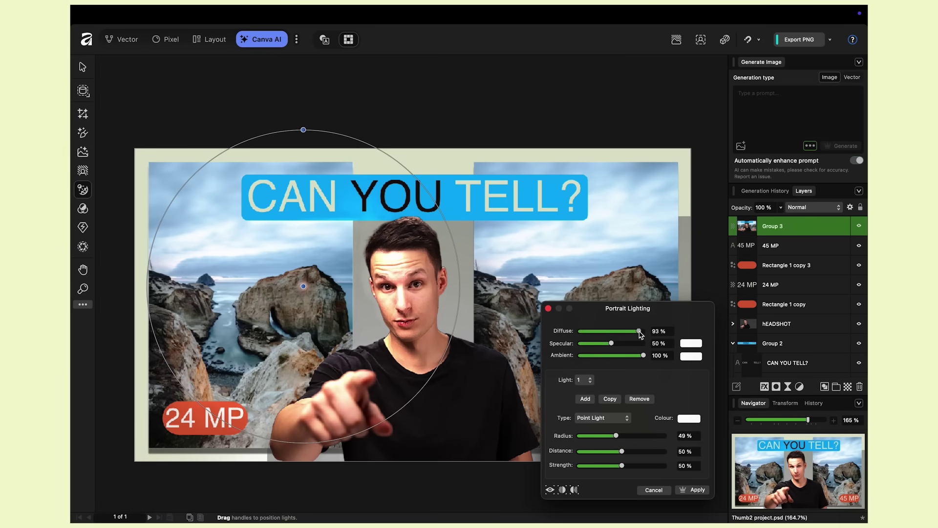
{"action": "left_click_drag", "start_coordinate": [617, 439], "coordinate": [629, 438]}
{"action": "left_click", "coordinate": [608, 423]}
{"action": "left_click", "coordinate": [585, 399]}
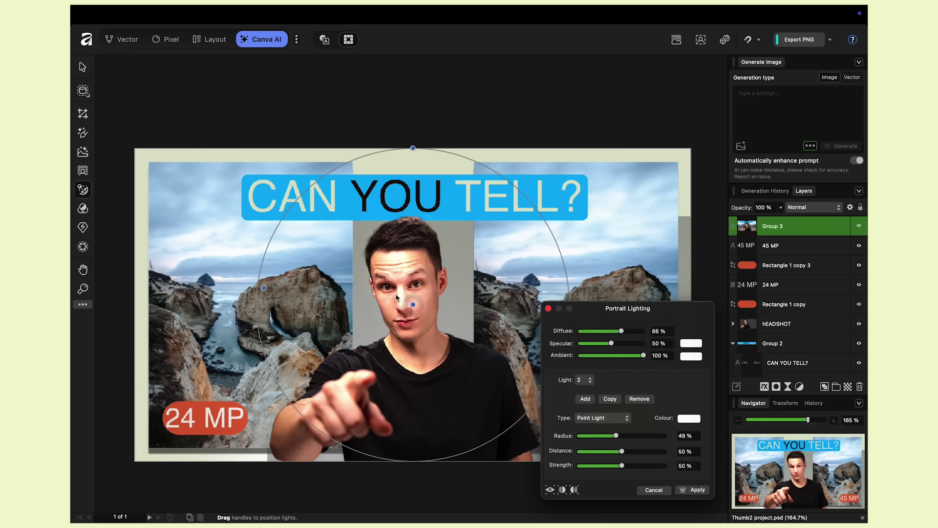
{"action": "left_click_drag", "start_coordinate": [413, 308], "coordinate": [546, 303]}
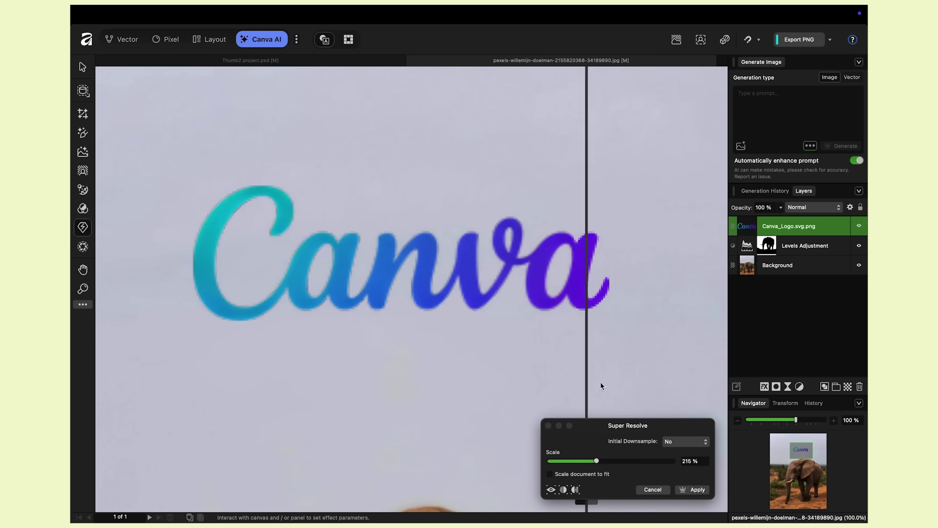
{"action": "left_click_drag", "start_coordinate": [600, 386], "coordinate": [545, 340]}
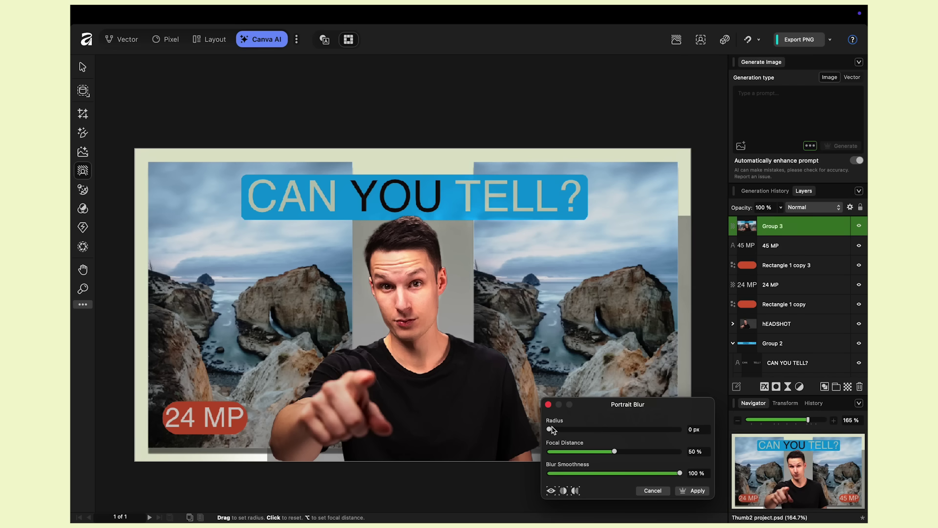
Step: Drag the Super Resolve split line to compare the logo before and after upscaling
{"action": "left_click_drag", "start_coordinate": [552, 430], "coordinate": [572, 432]}
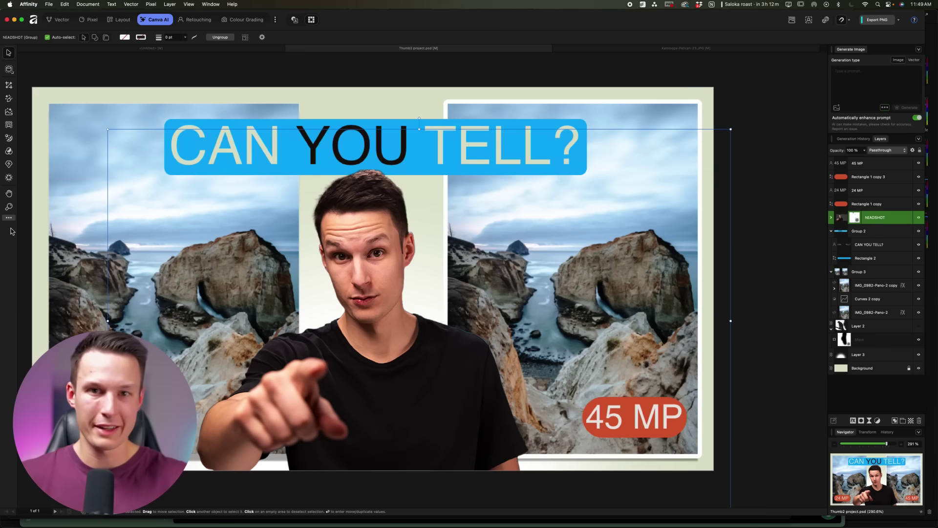